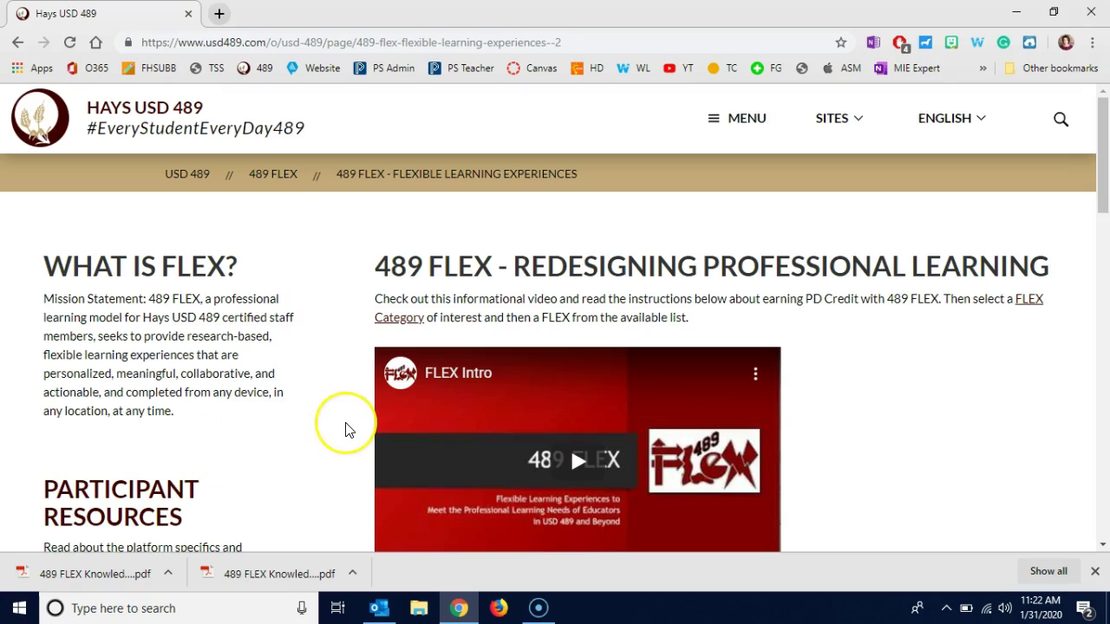
# Open the FLEX Knowledge PDC Evidence Submission Form linked in the Knowledge Points instructions of the 489 FLEX page.
pyautogui.scroll(-3, 345, 430)
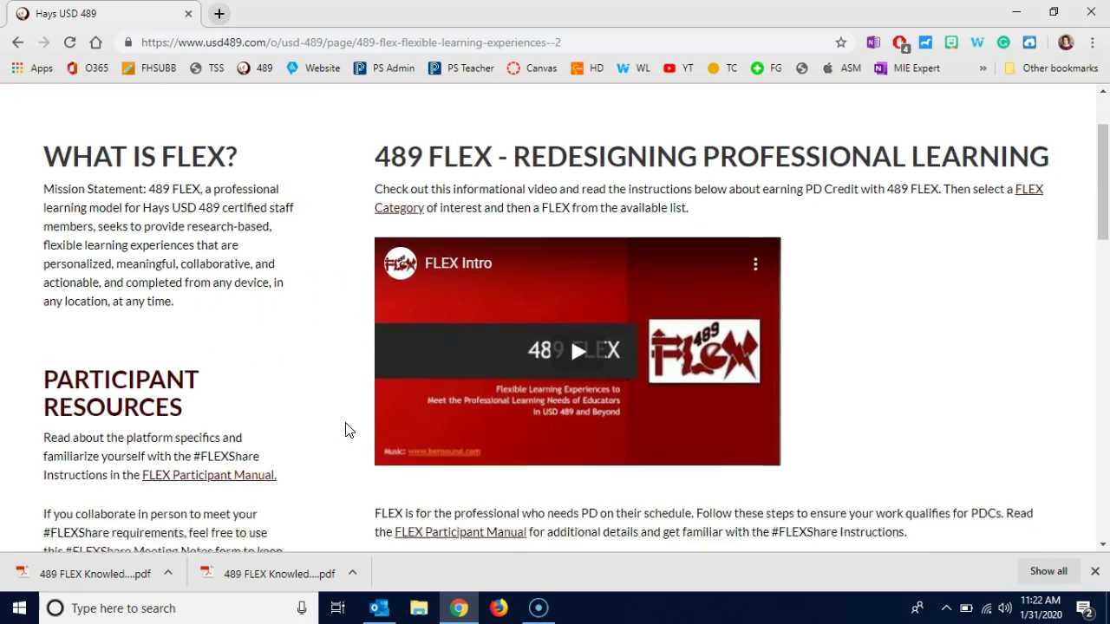
pyautogui.scroll(-2, 345, 430)
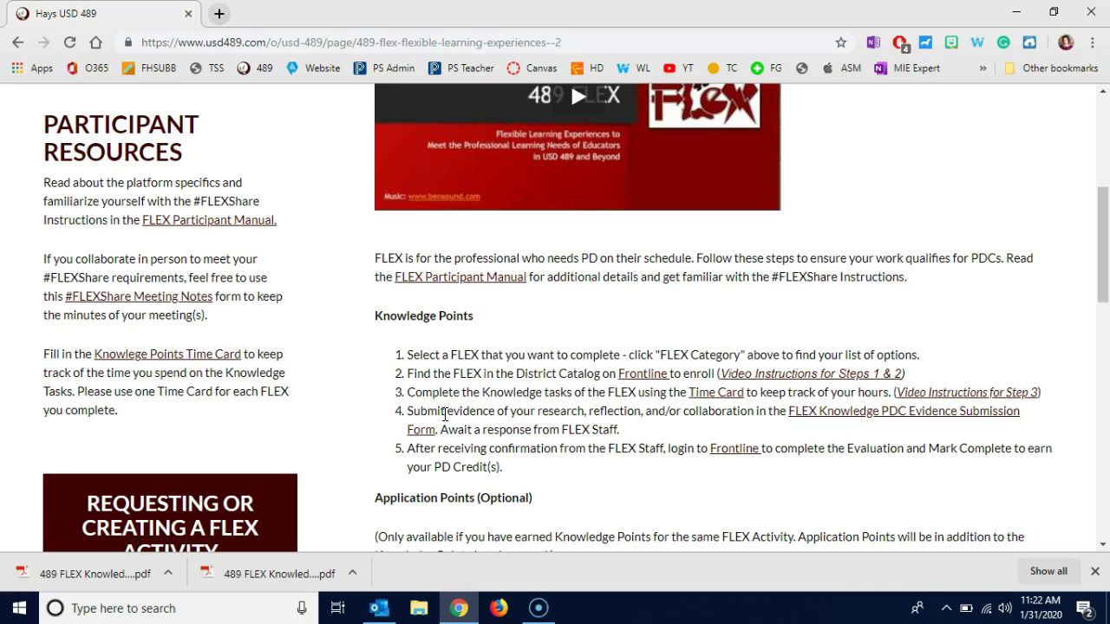
pyautogui.click(421, 429)
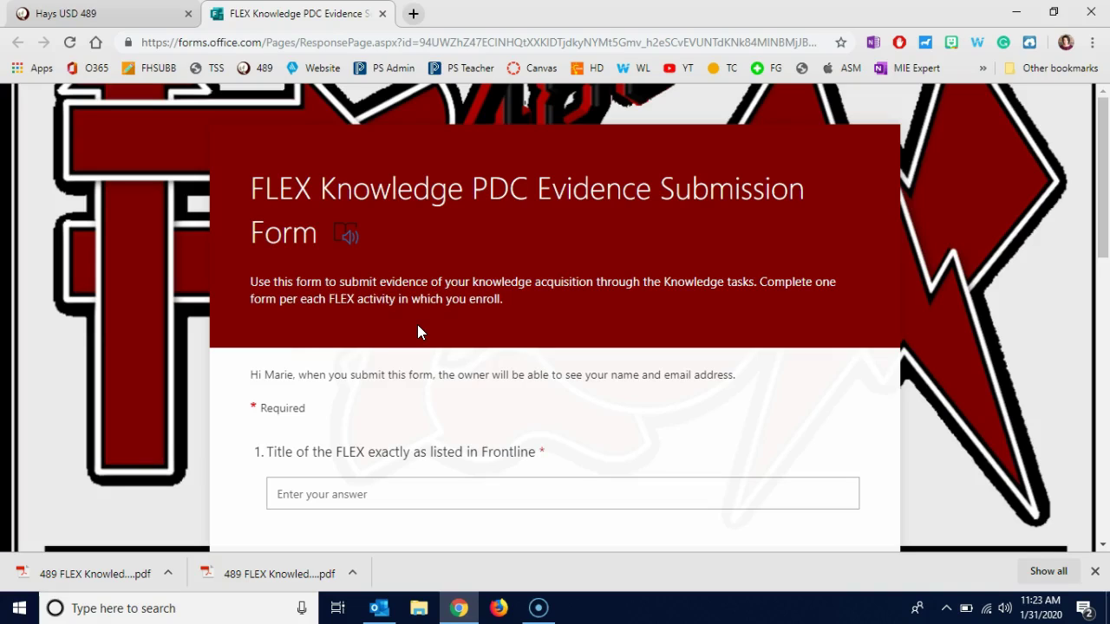
# Answer question 1 with the FLEX title "Creating Hyperdocs using Office 365 Tools".
pyautogui.scroll(-1, 417, 326)
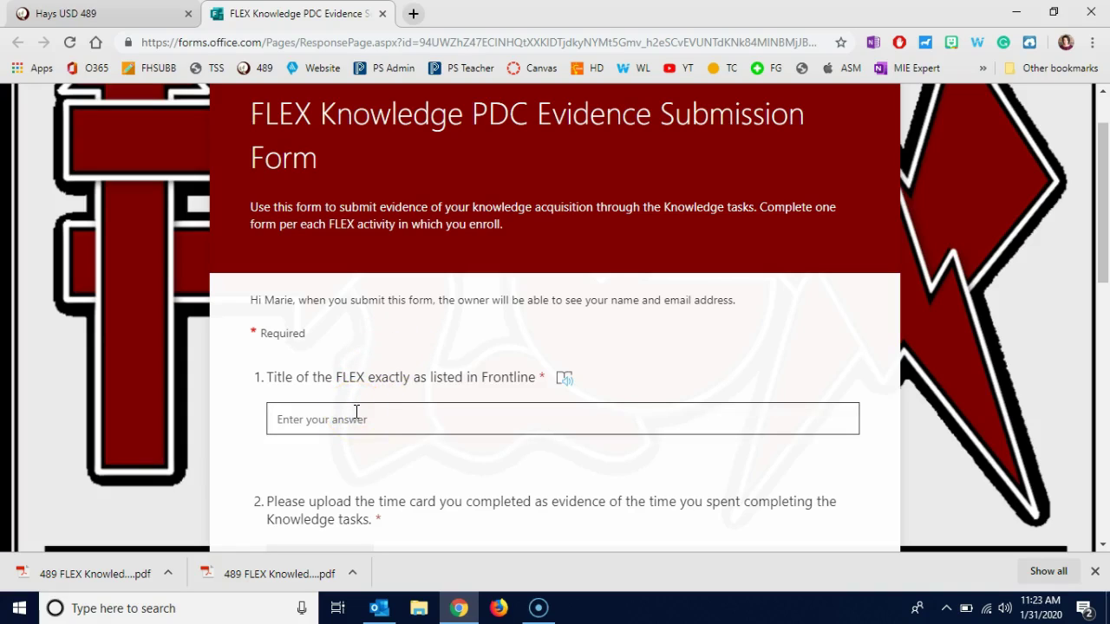
pyautogui.click(26, 582)
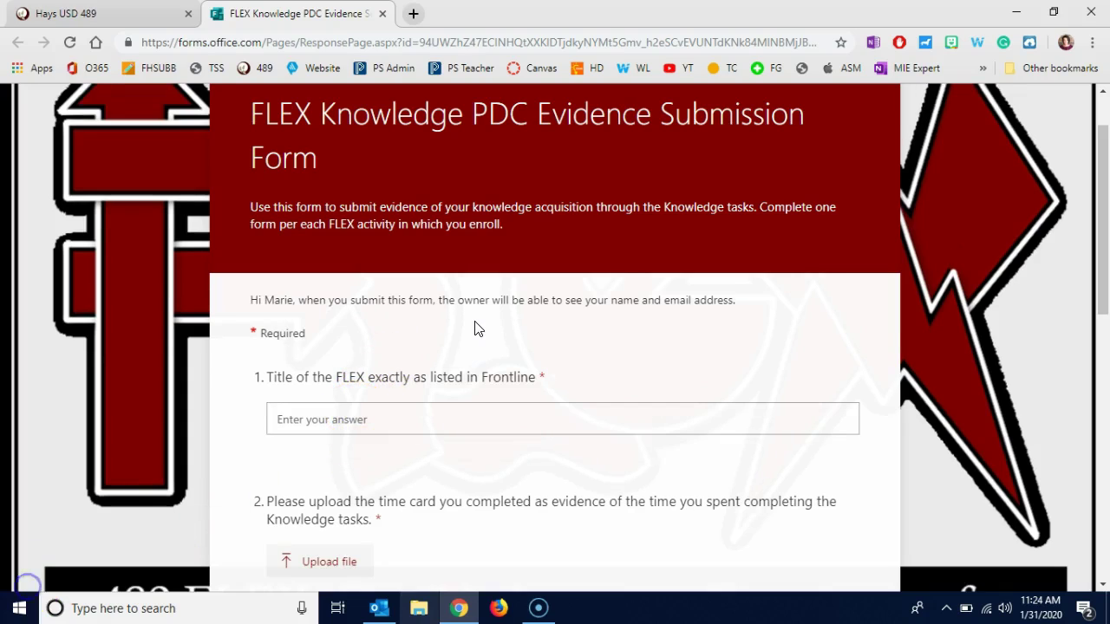
pyautogui.click(382, 417)
pyautogui.write('Creating')
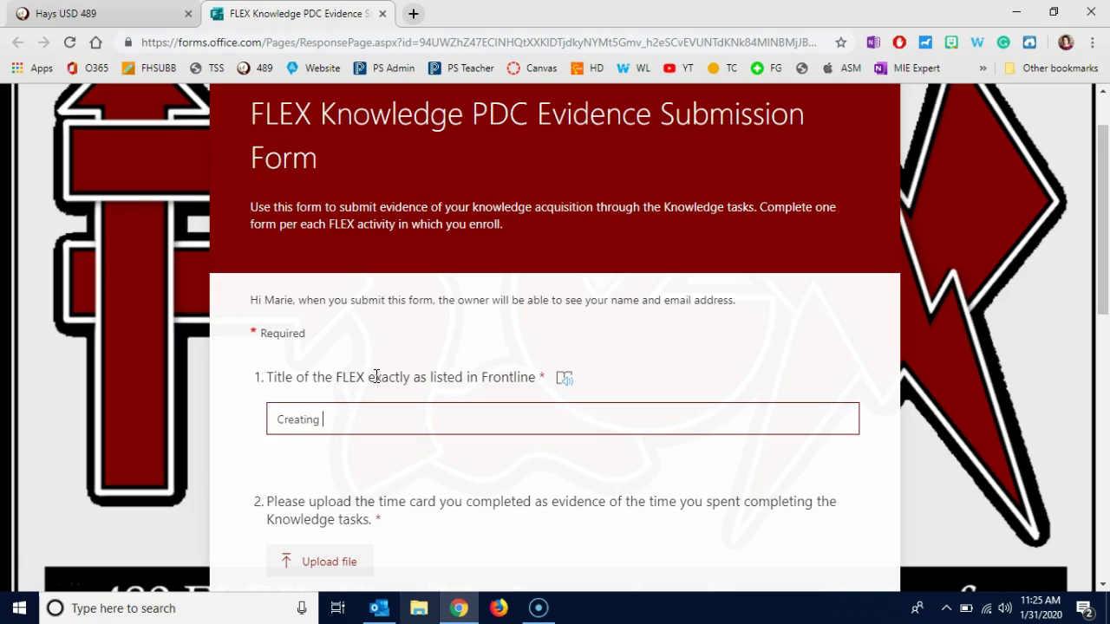
pyautogui.write(' Hyperdocs u')
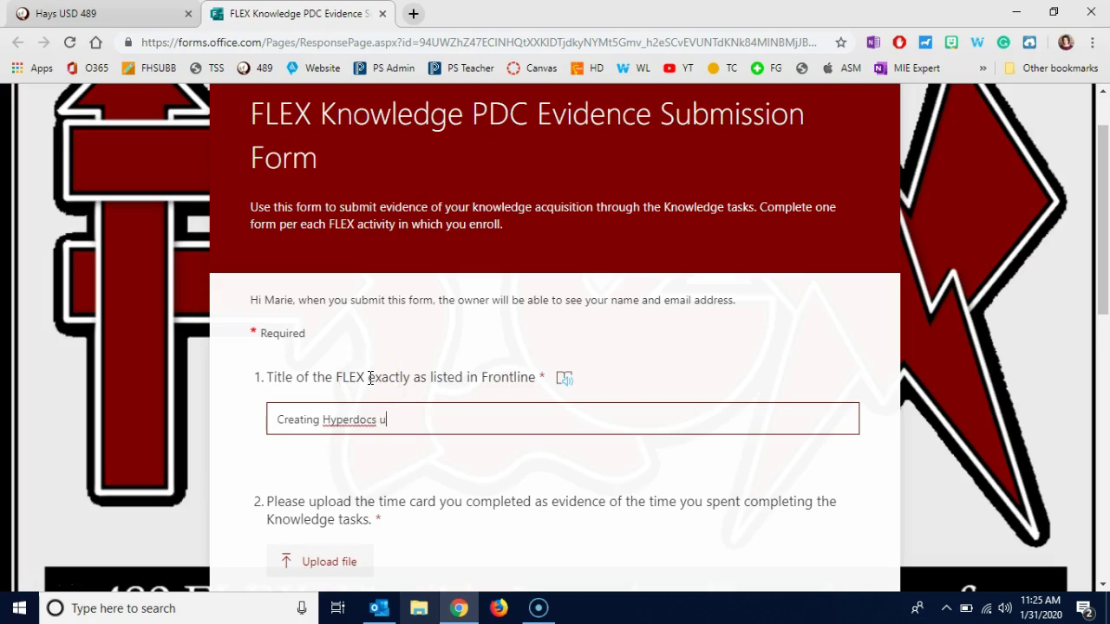
pyautogui.write('sing Office 365 Tools')
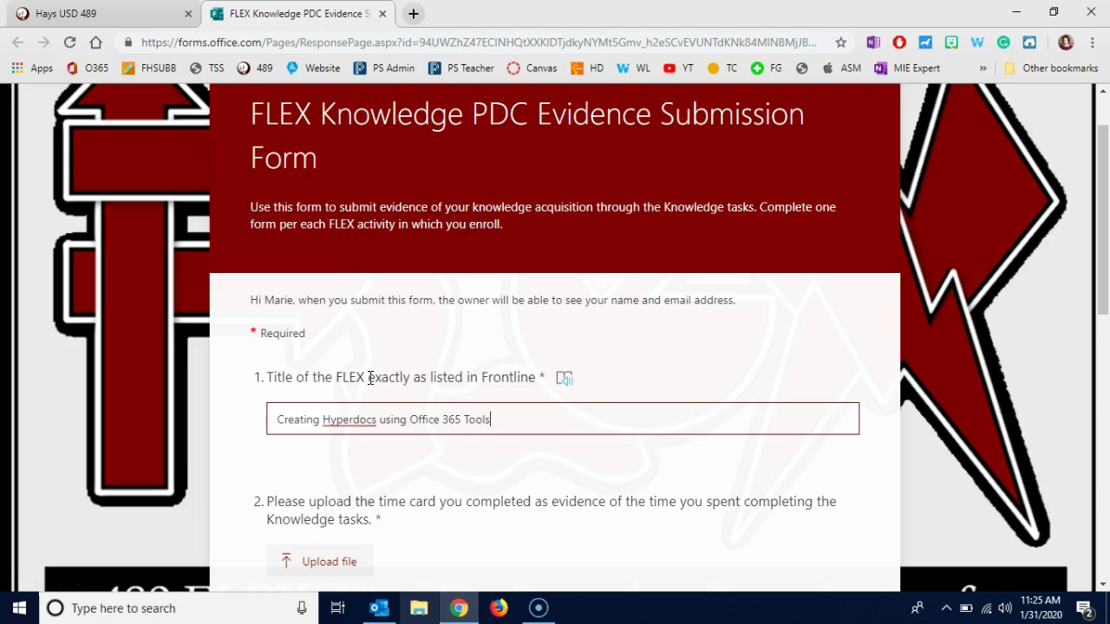
# Upload the completed 489 FLEX Knowledge Points Time Card PDF from the Desktop to question 2, staying on the form if asked to leave.
pyautogui.scroll(-2, 361, 385)
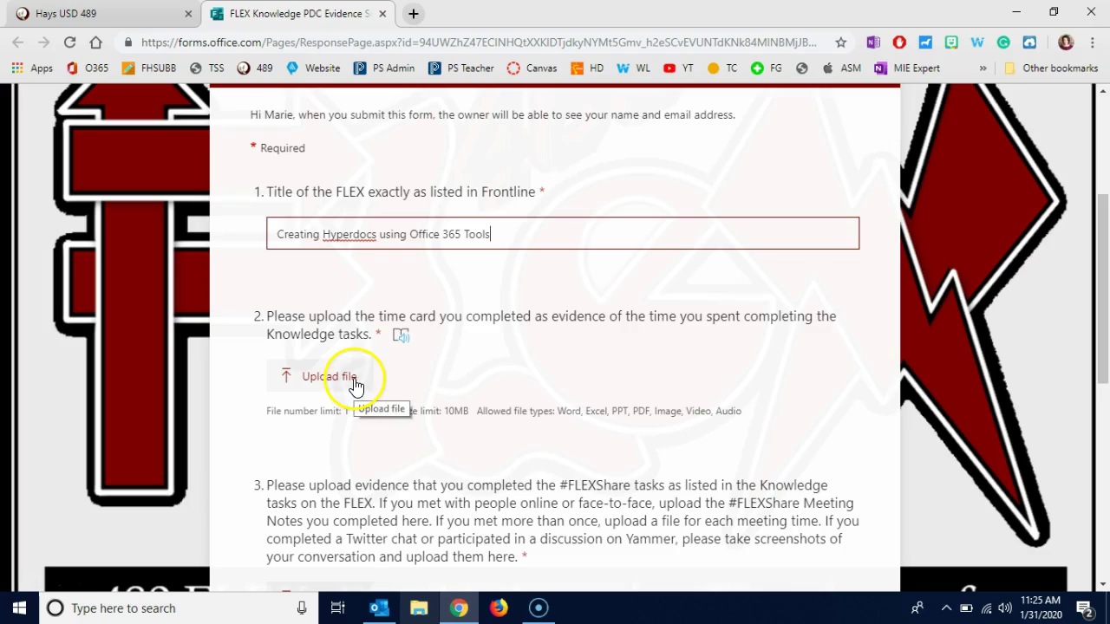
pyautogui.click(337, 379)
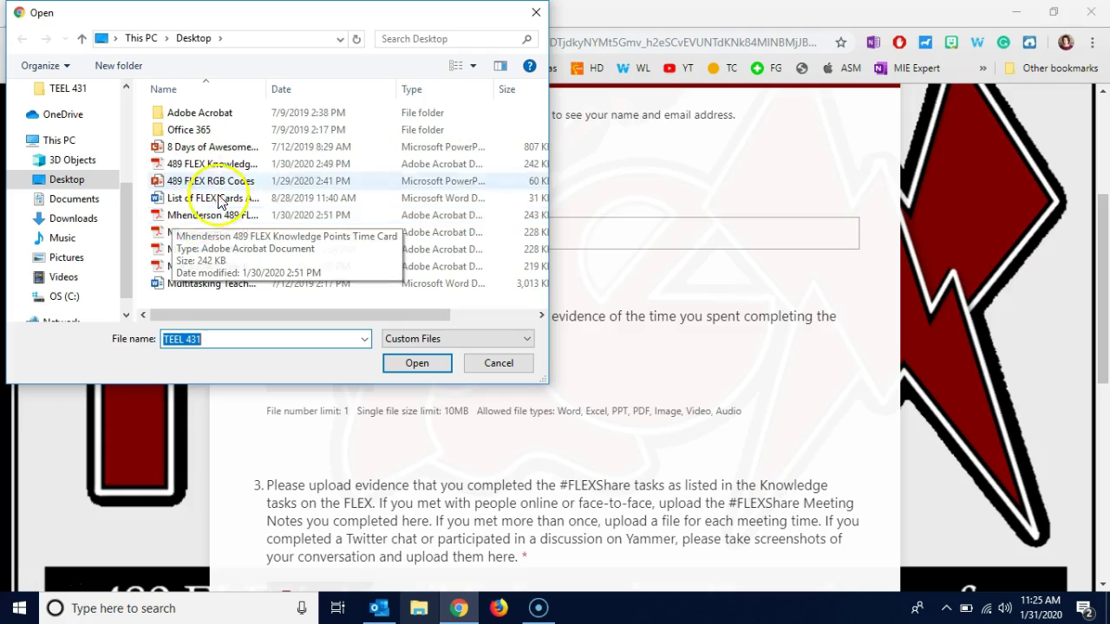
pyautogui.moveTo(265, 91); pyautogui.dragTo(339, 87)
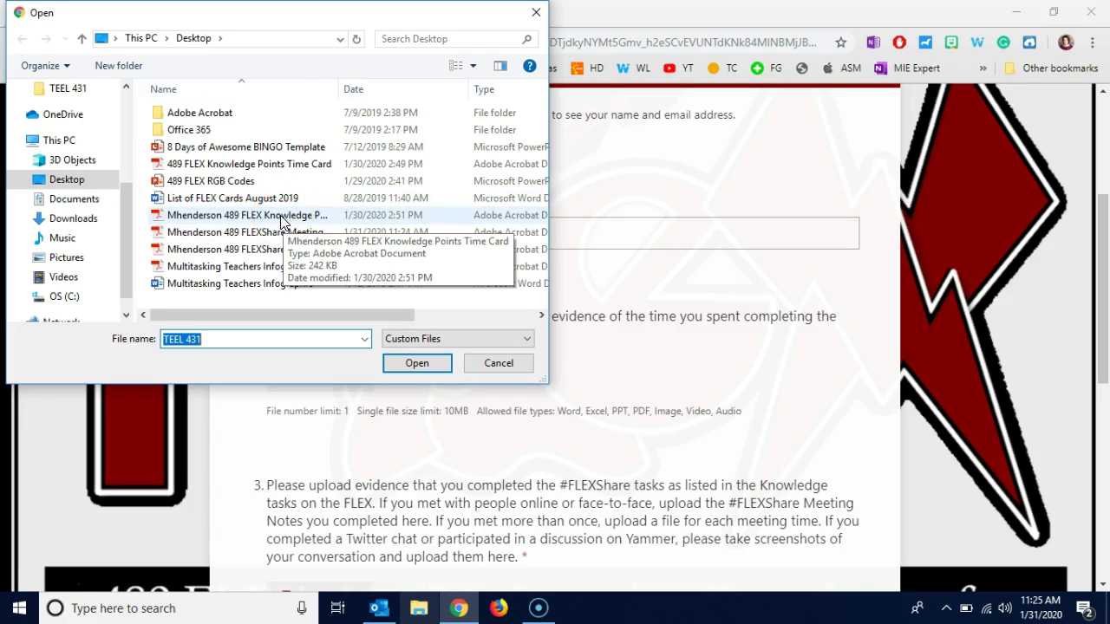
pyautogui.click(280, 219)
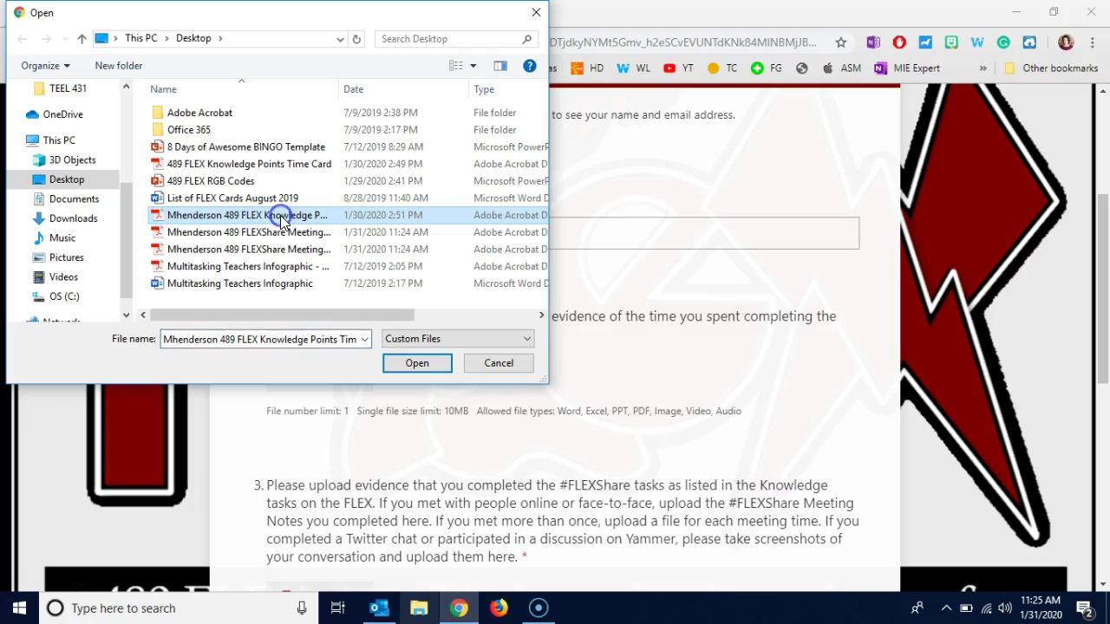
pyautogui.click(415, 363)
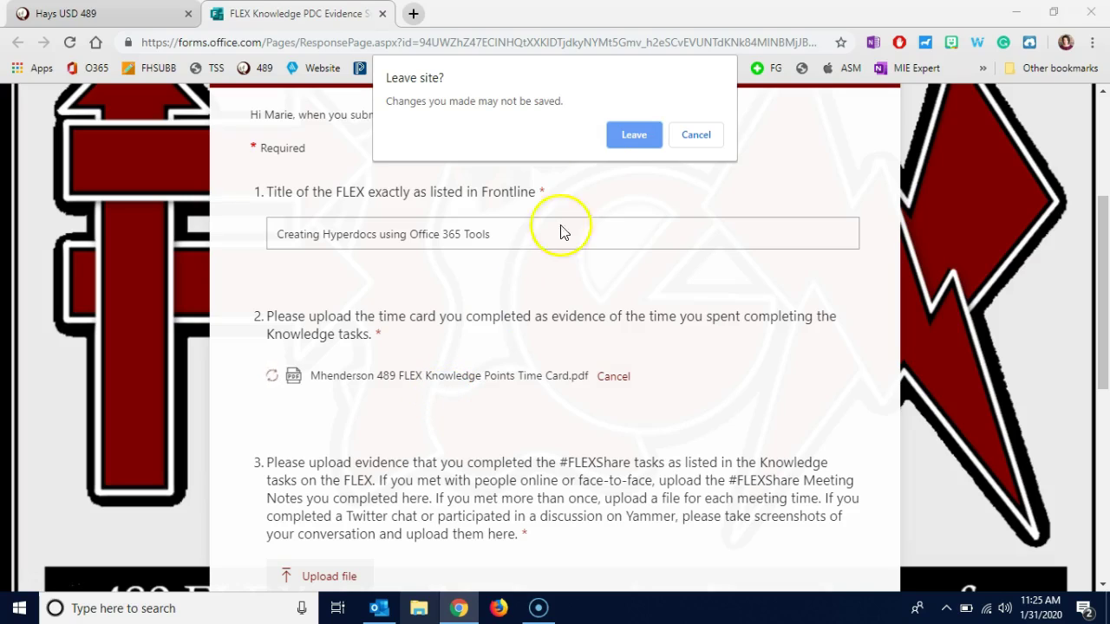
pyautogui.click(696, 137)
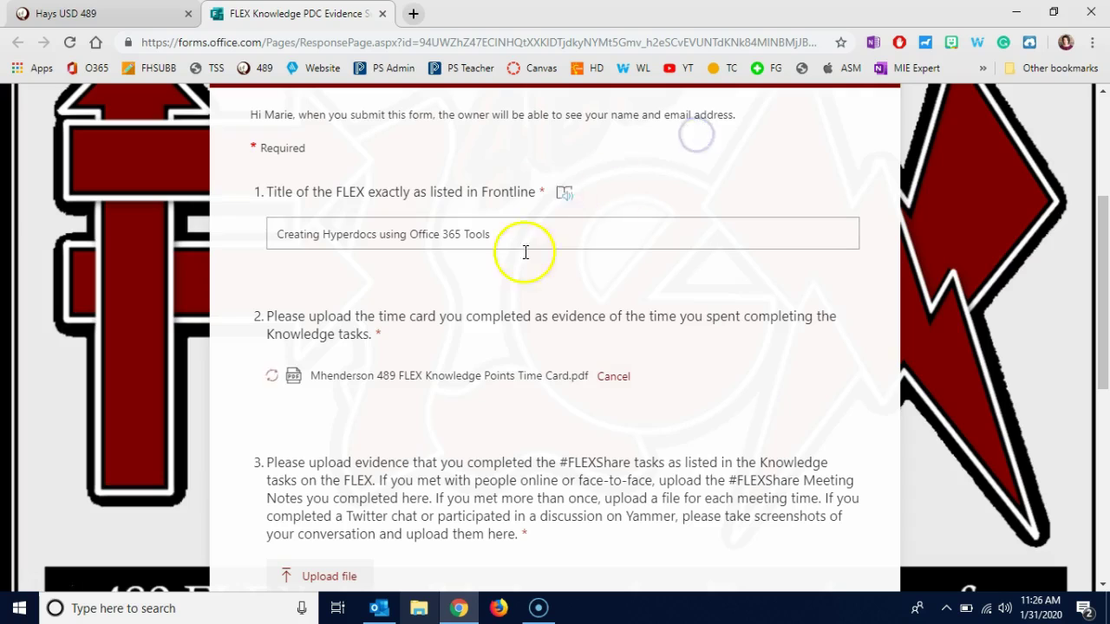
# Upload the two PDFs FLEXShare Meeting Notes 1 and 2 from the Desktop together as evidence for question 3.
pyautogui.scroll(-2, 456, 312)
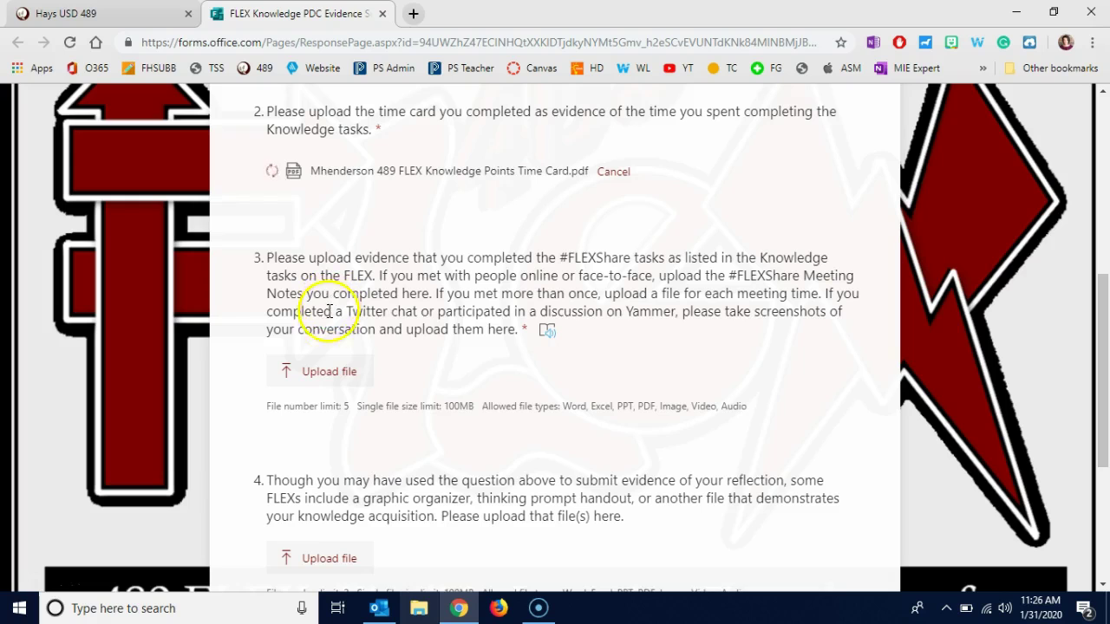
pyautogui.click(314, 374)
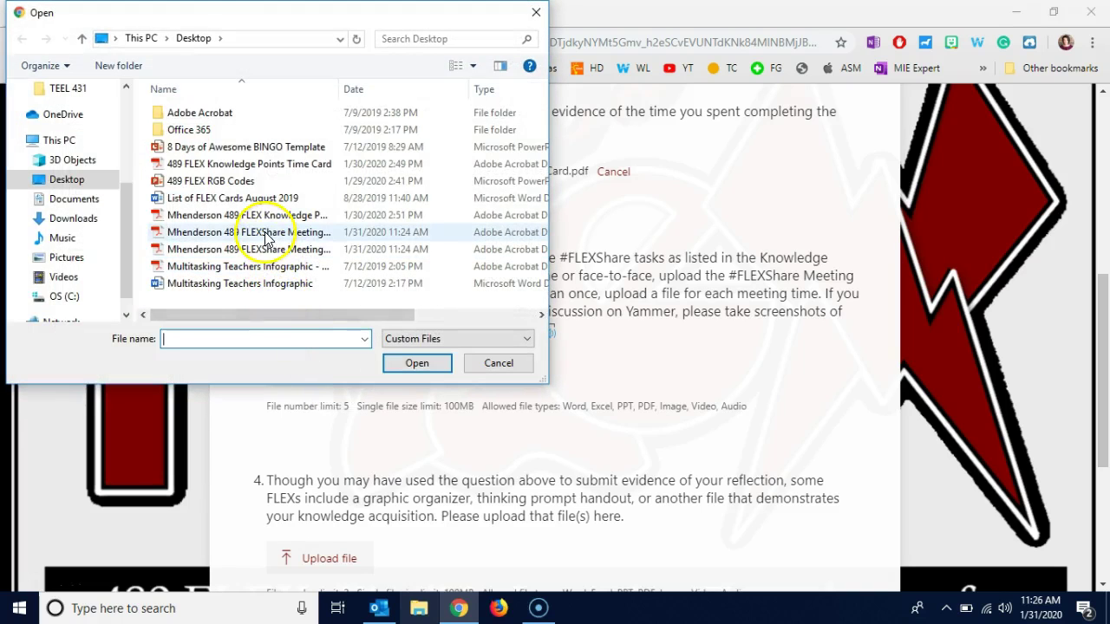
pyautogui.click(260, 231)
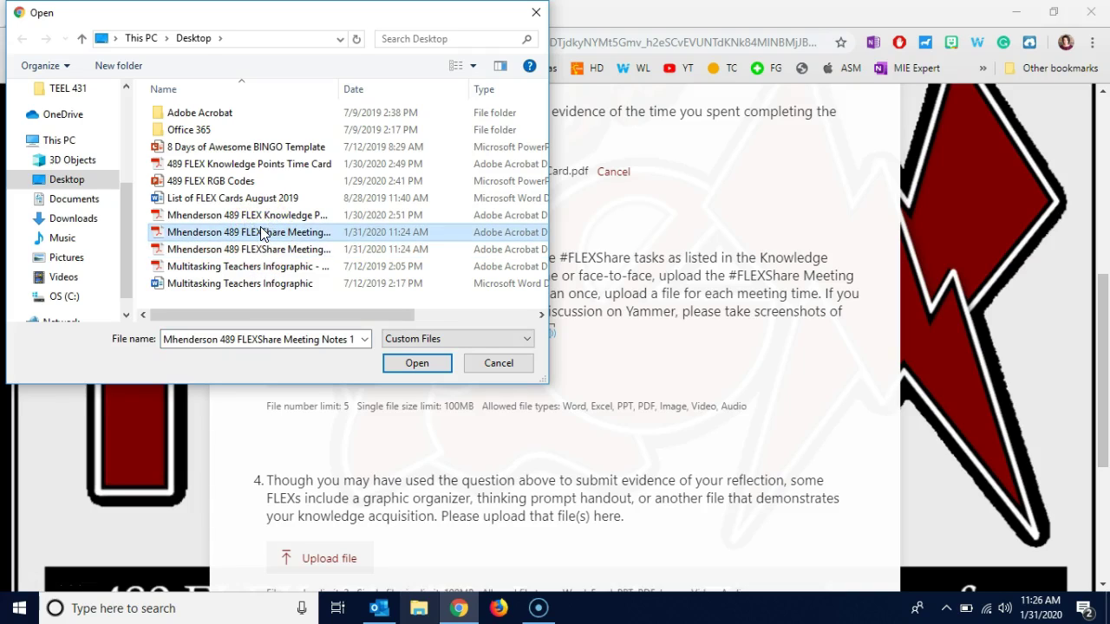
pyautogui.hotkey('shift', 'Down')
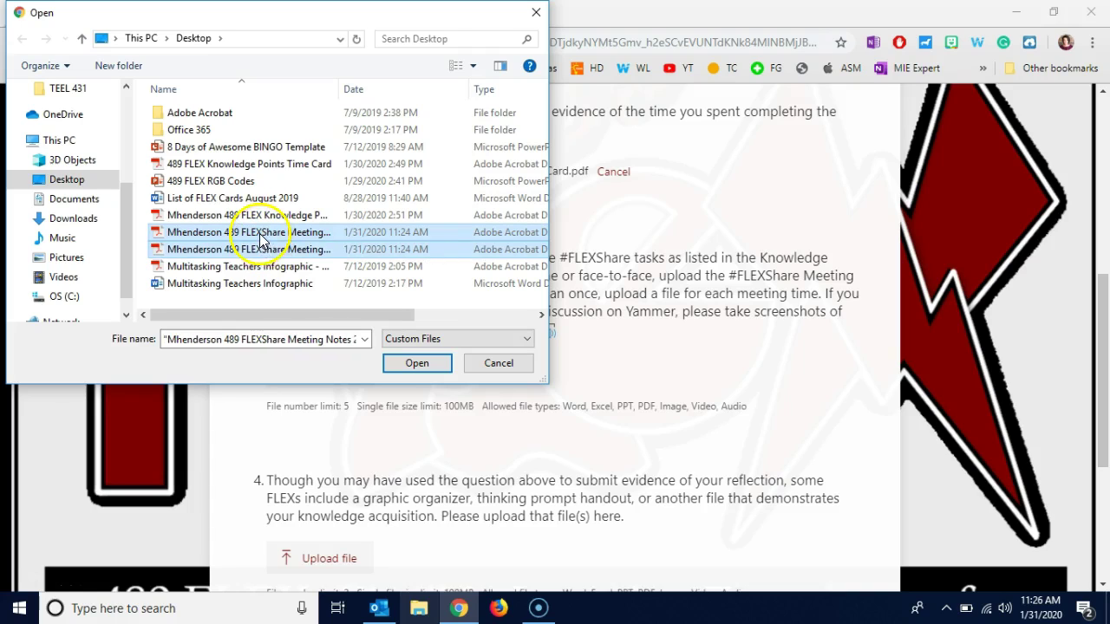
pyautogui.click(259, 236)
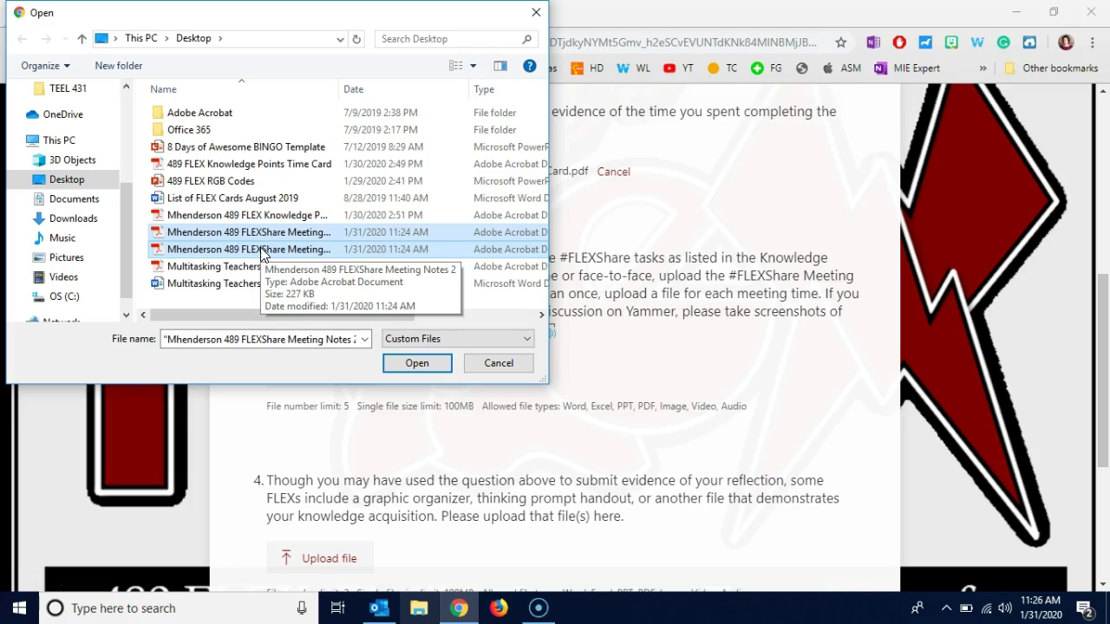
pyautogui.click(260, 250)
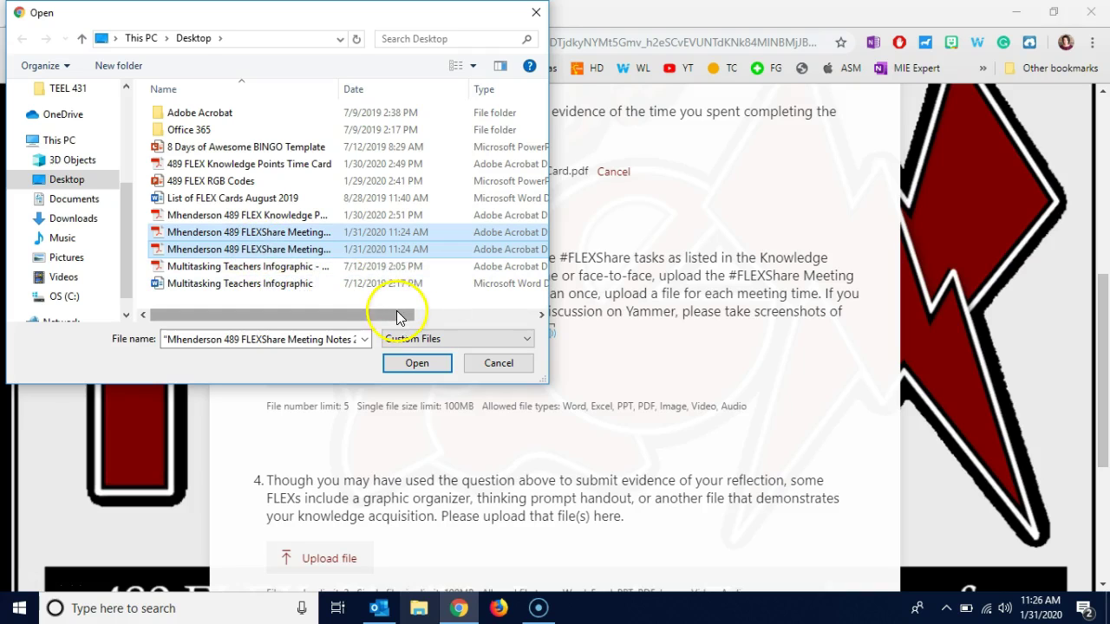
pyautogui.click(414, 363)
# Review the files attached to questions 2 and 3 and the upload instructions and file number limits of questions 3 and 4.
pyautogui.scroll(-2, 394, 355)
pyautogui.scroll(-4, 386, 346)
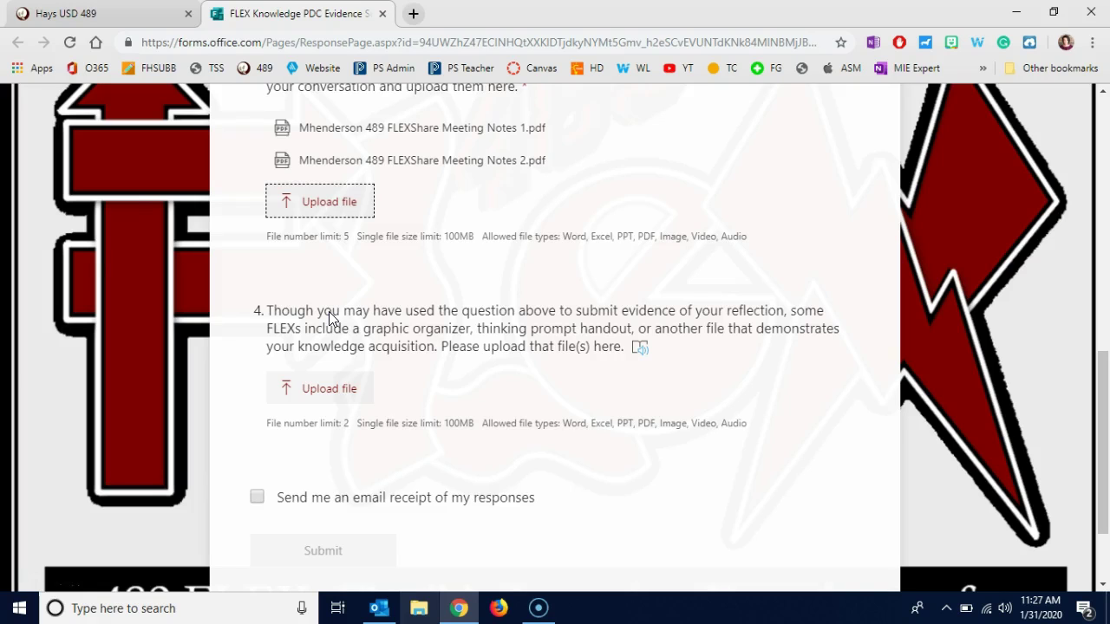
pyautogui.scroll(2, 329, 319)
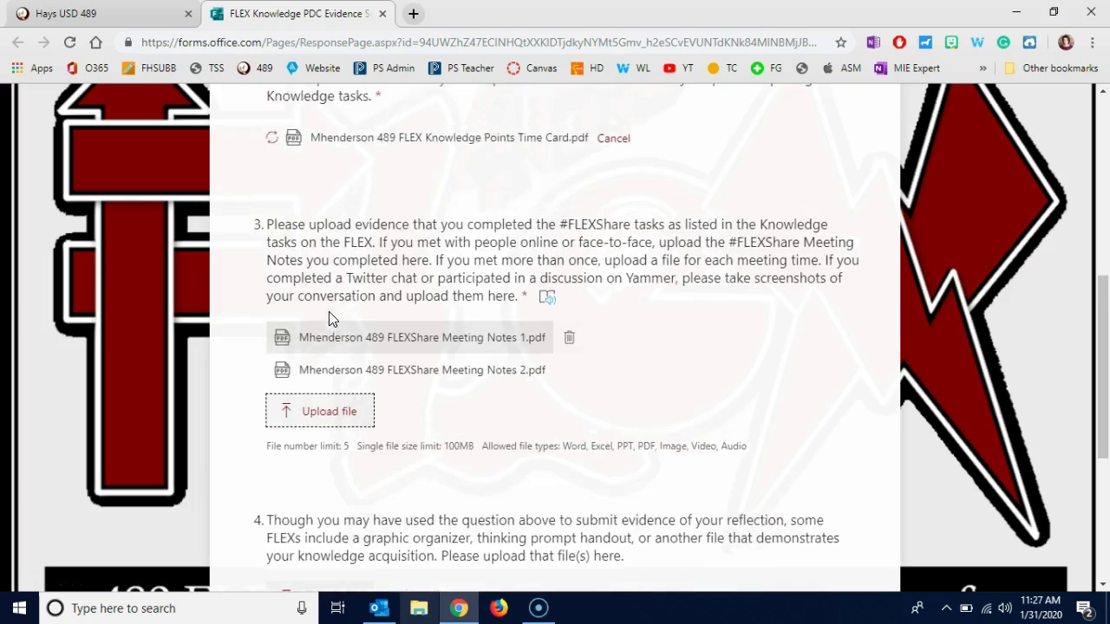
pyautogui.scroll(-2, 342, 294)
pyautogui.scroll(1, 343, 290)
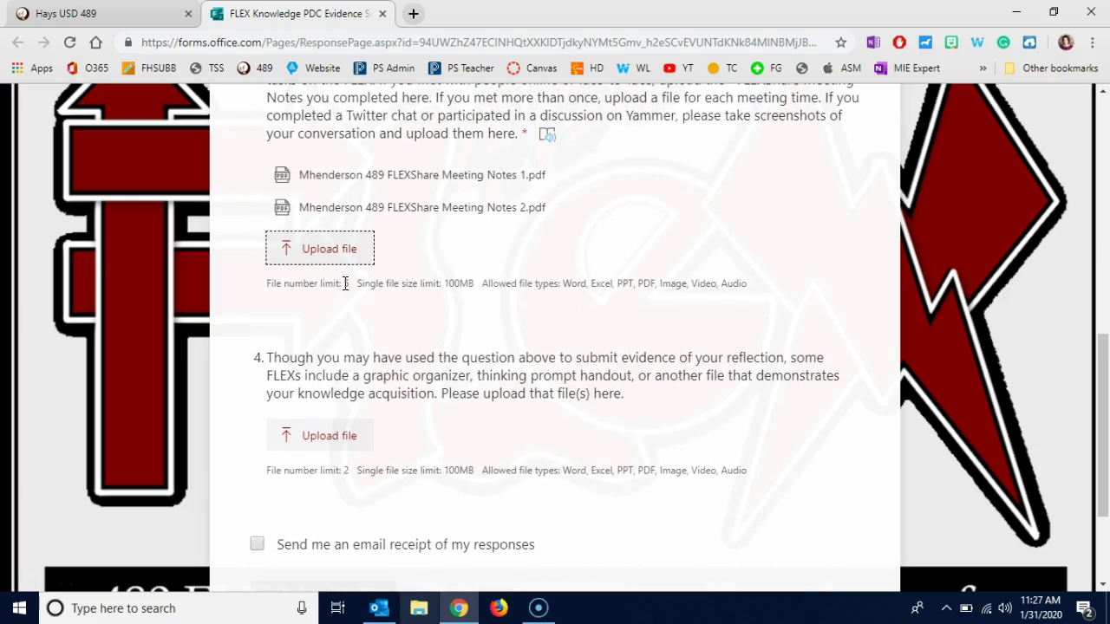
pyautogui.click(346, 283)
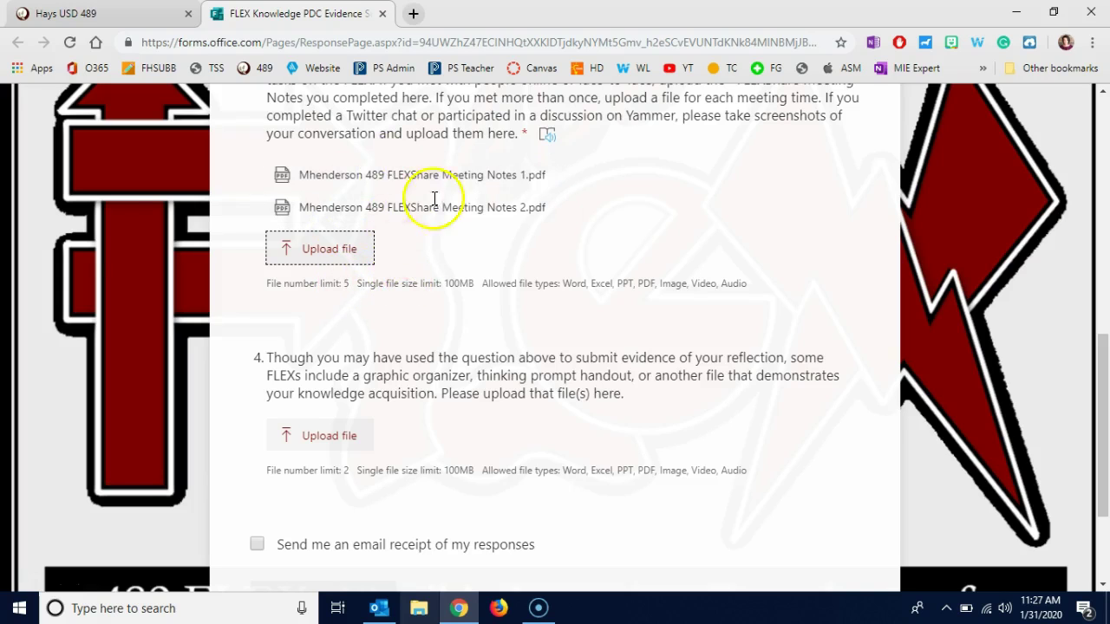
pyautogui.scroll(3, 413, 279)
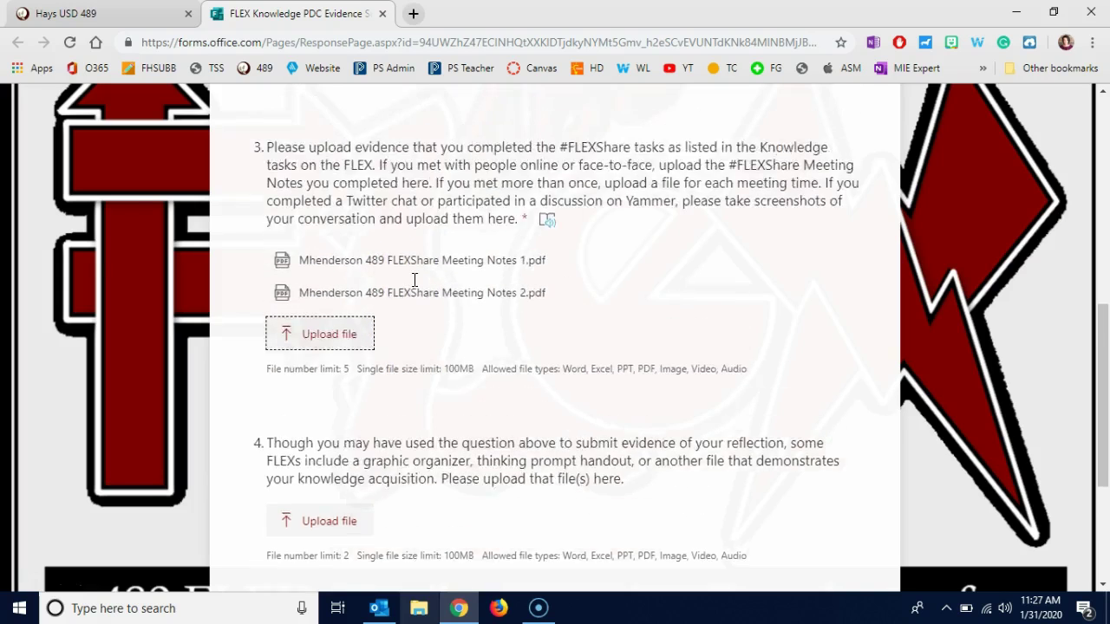
pyautogui.click(425, 206)
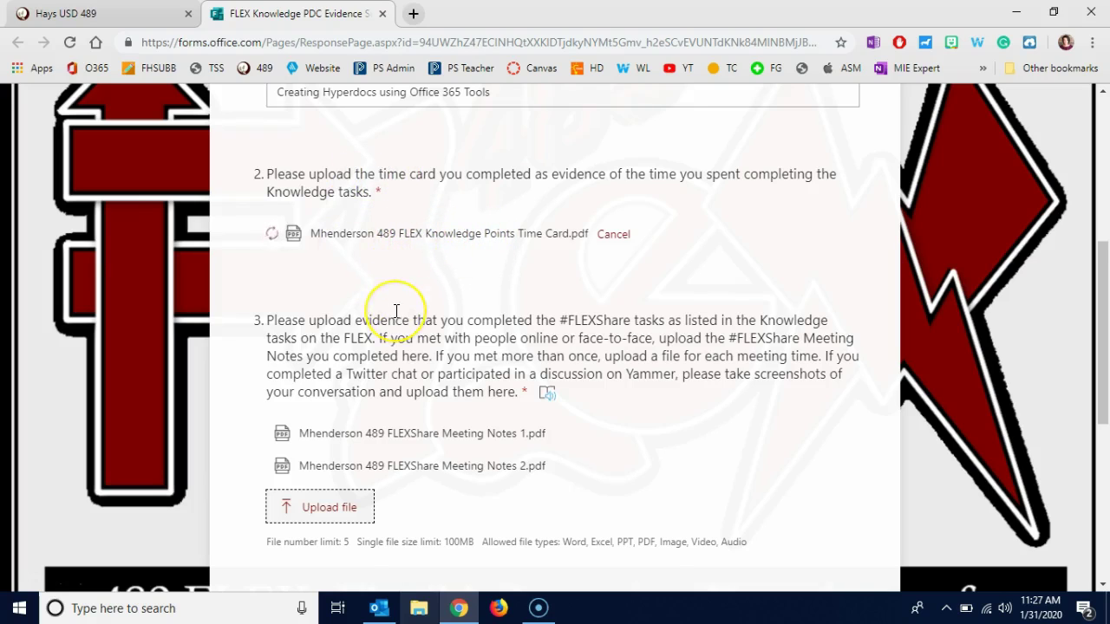
pyautogui.scroll(-3, 396, 304)
pyautogui.scroll(-1, 387, 322)
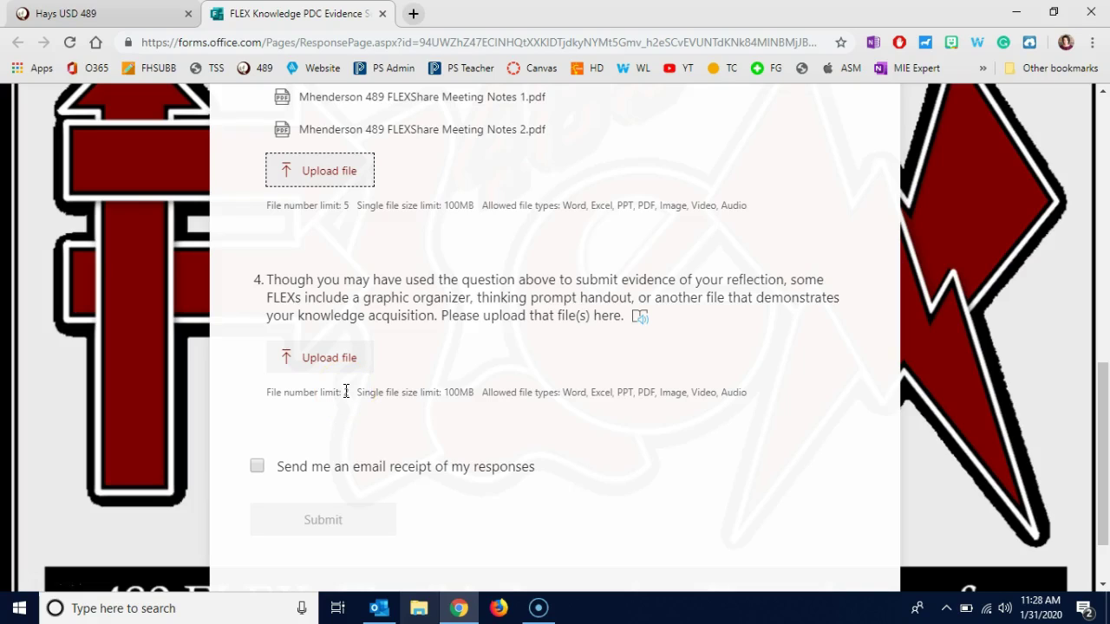
pyautogui.click(357, 395)
# Turn on the email receipt of the responses and try to submit the form.
pyautogui.scroll(-2, 357, 395)
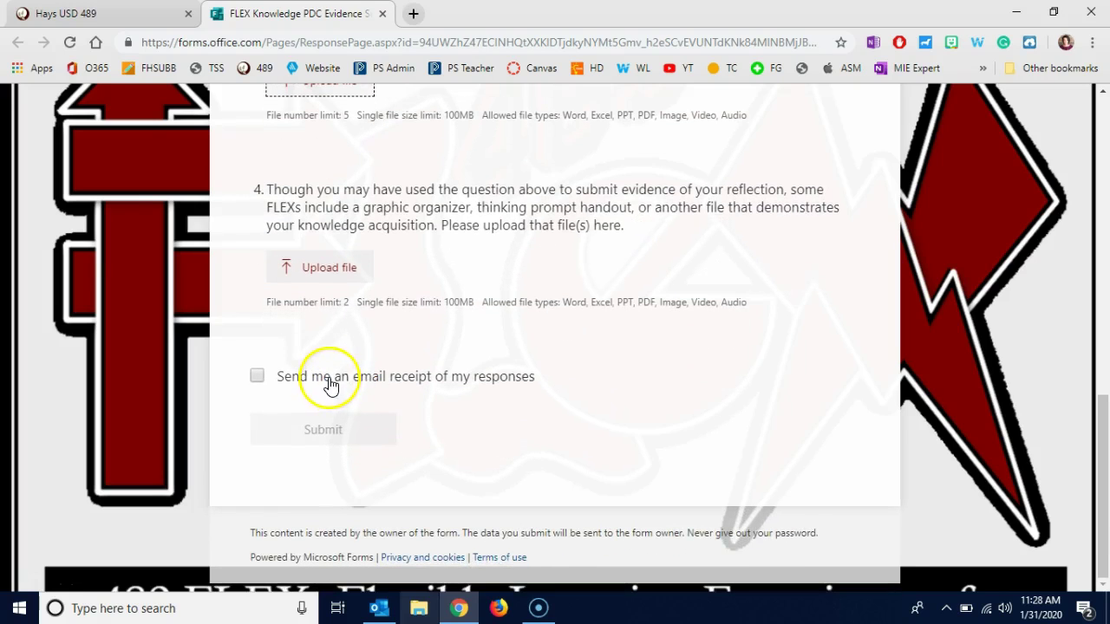
pyautogui.click(329, 386)
pyautogui.click(331, 415)
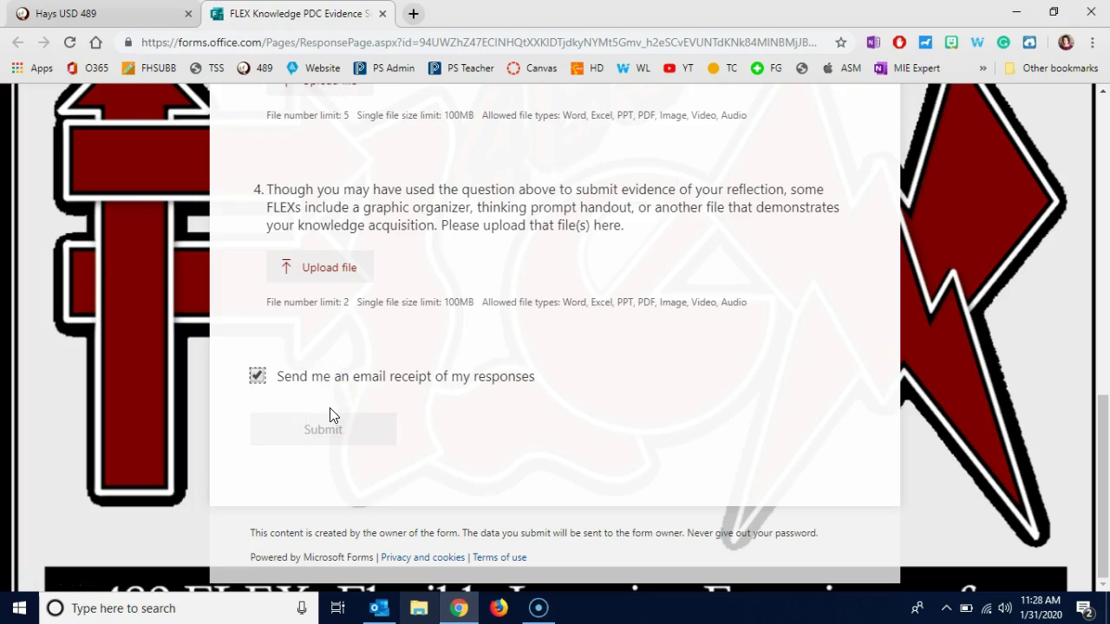
pyautogui.click(353, 418)
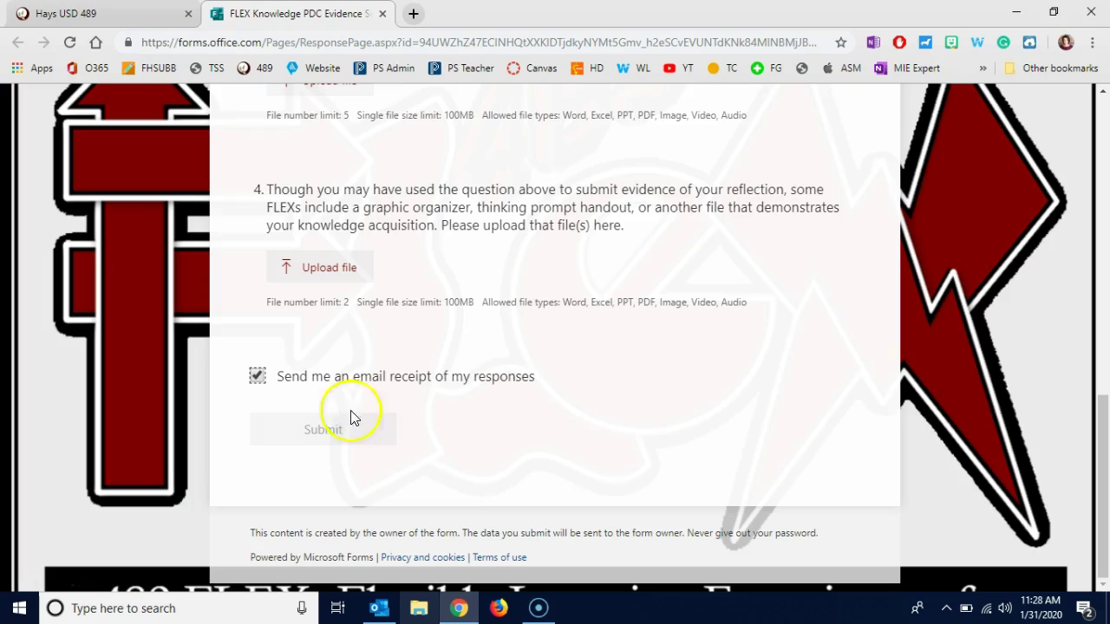
pyautogui.click(434, 322)
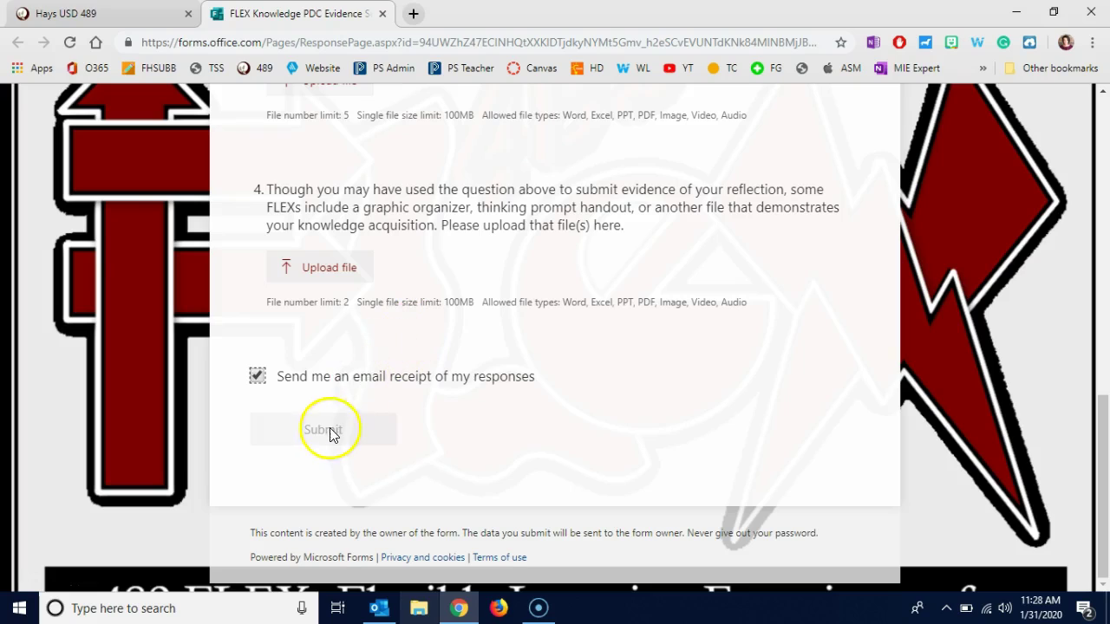
pyautogui.click(369, 425)
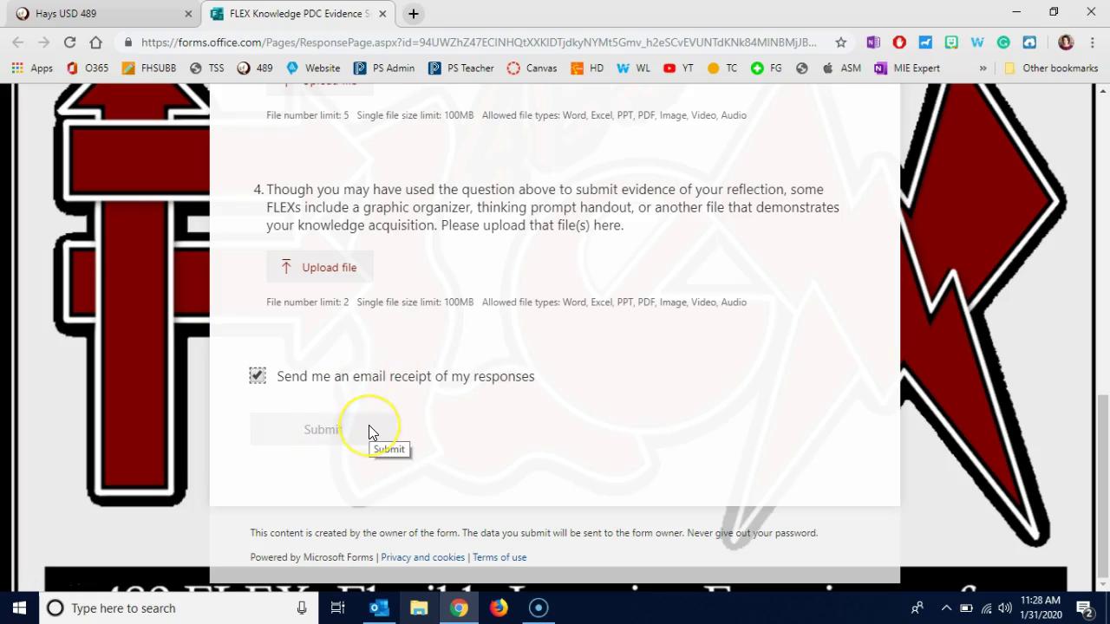